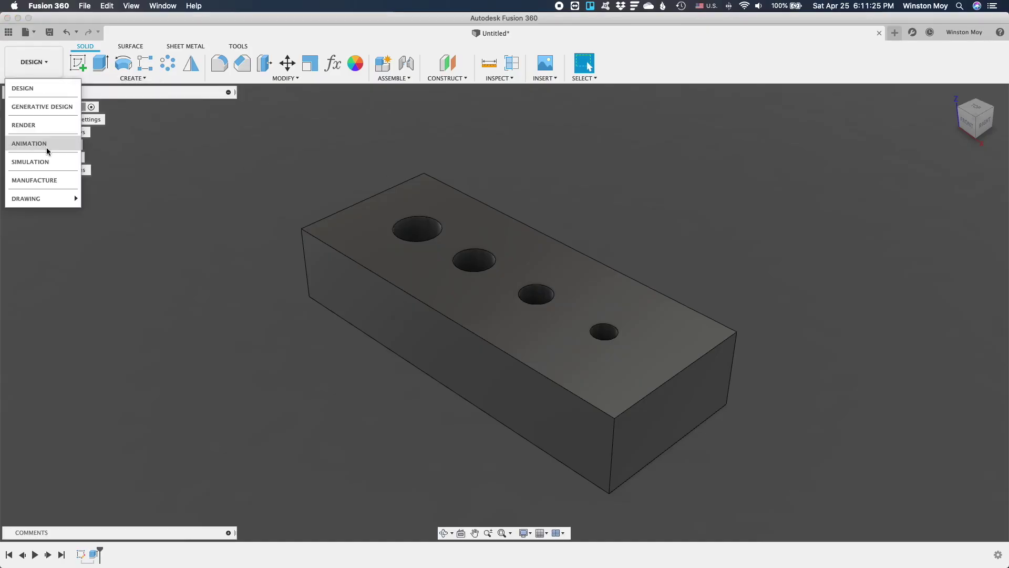
Switch to Manufacture and create Setup1 for the block
left_click(34, 181)
left_click(77, 63)
key("Return")
Start a bore toolpath with tool T102 and select the hole faces to bore
left_click(219, 63)
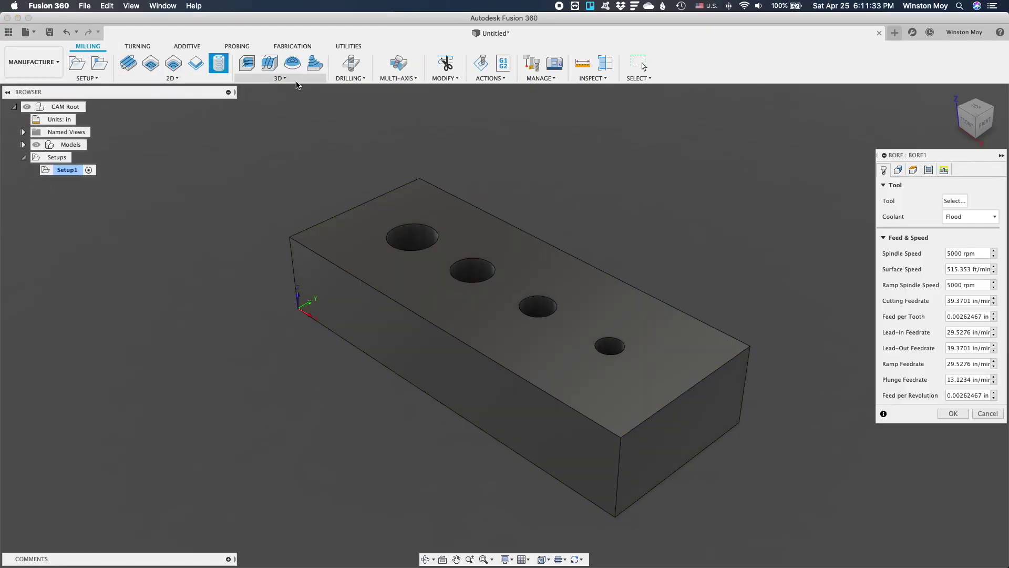
left_click(954, 200)
left_click(294, 261)
double_click(401, 205)
left_click(898, 169)
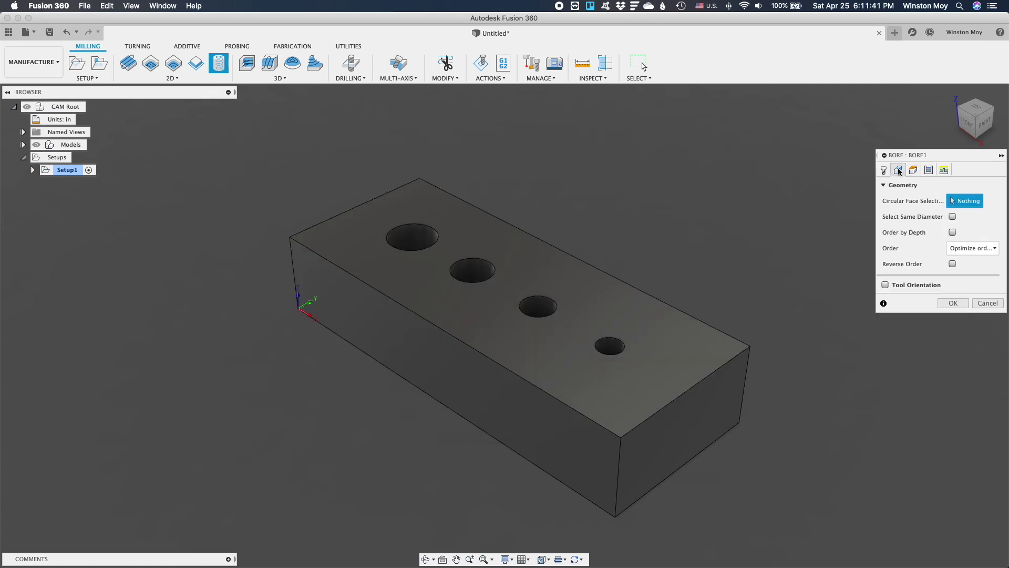
left_click(413, 238)
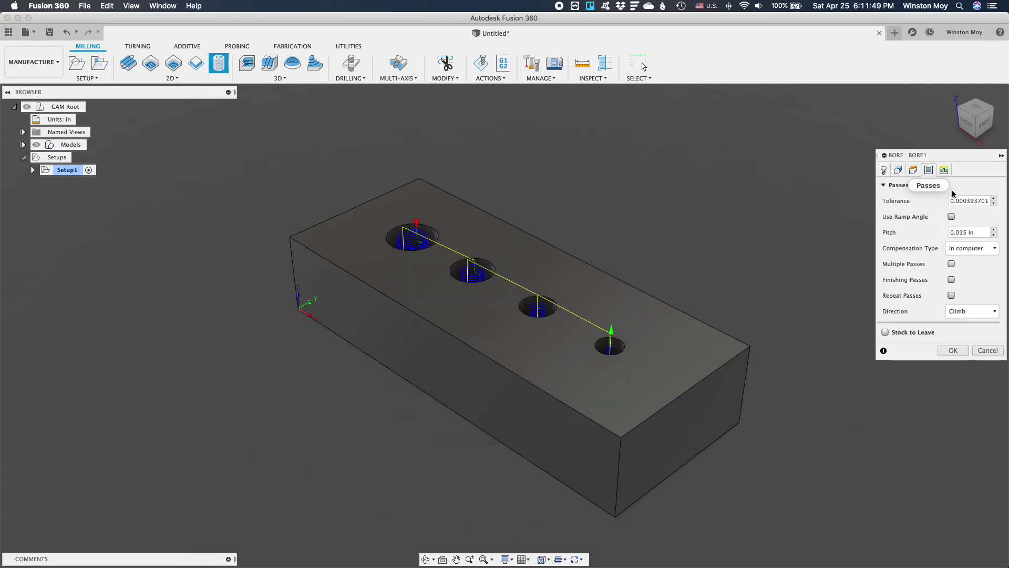
Confirm Bore1, view its helical toolpaths from the front, and simulate it
left_click(953, 304)
left_click(969, 109)
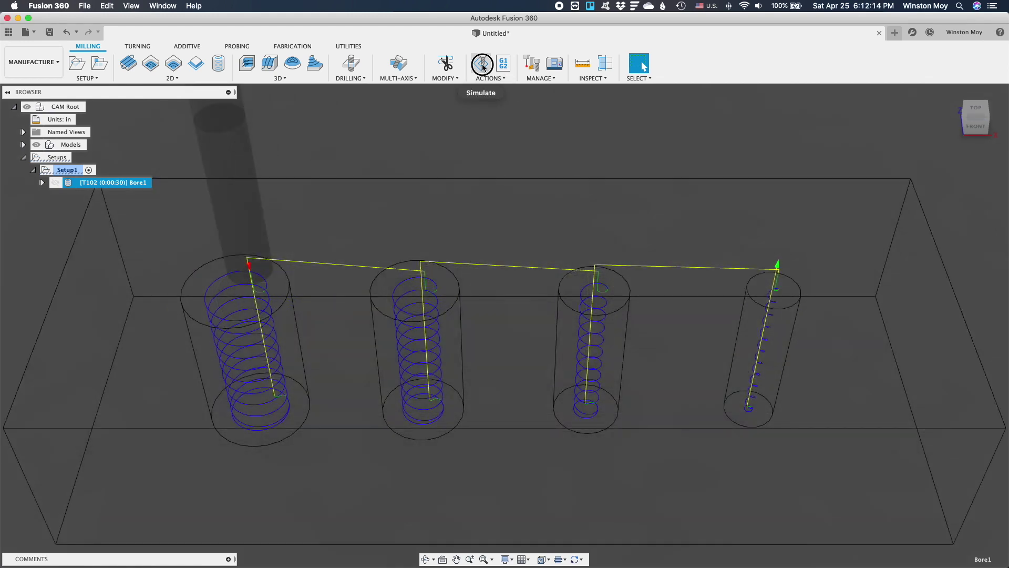
left_click(483, 65)
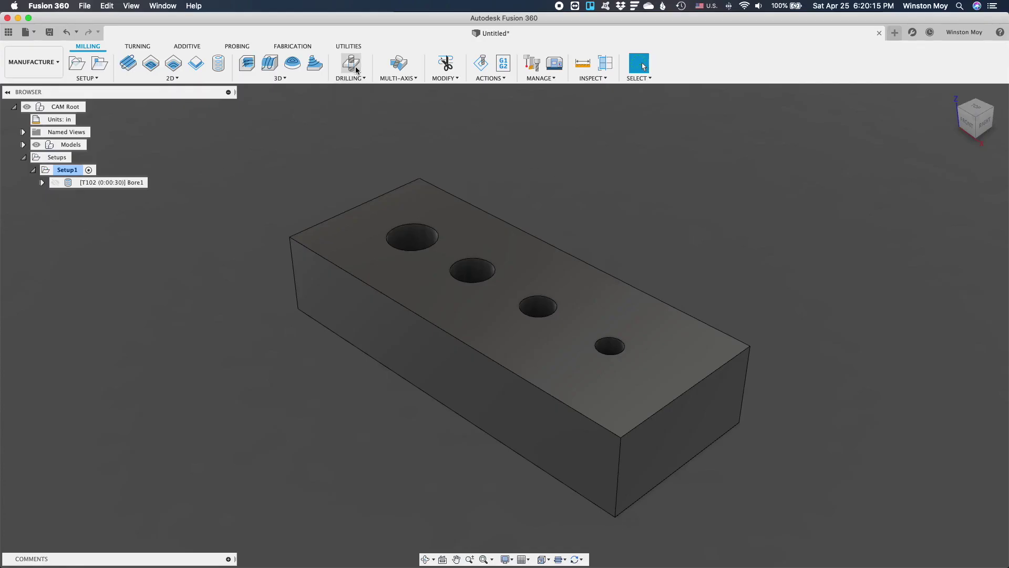
Start a drilling operation using the Ø1/8" 118° drill from the tool library
left_click(356, 70)
left_click(956, 200)
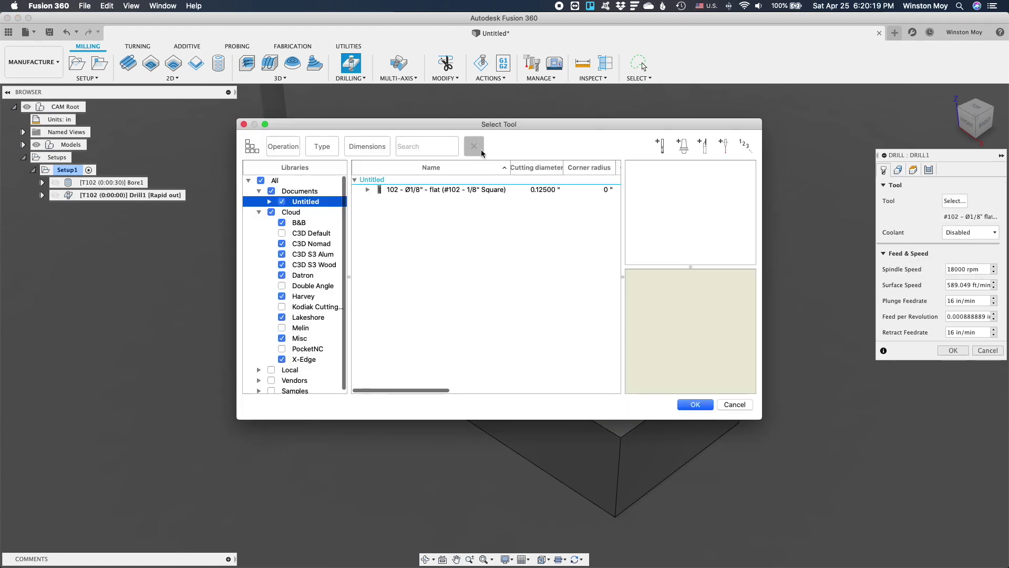
left_click(322, 146)
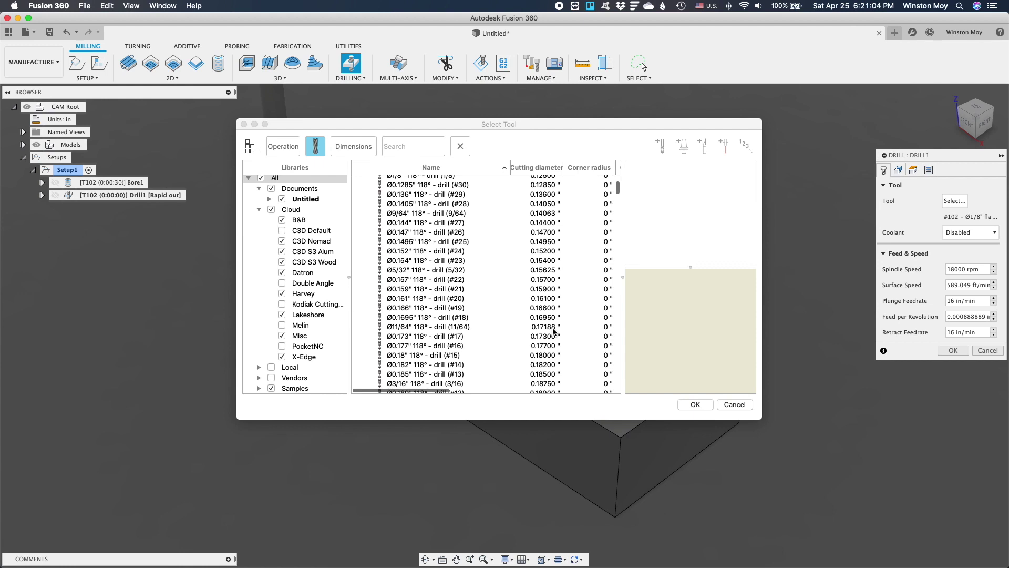
scroll(553, 331, "up", 5)
left_click(431, 221)
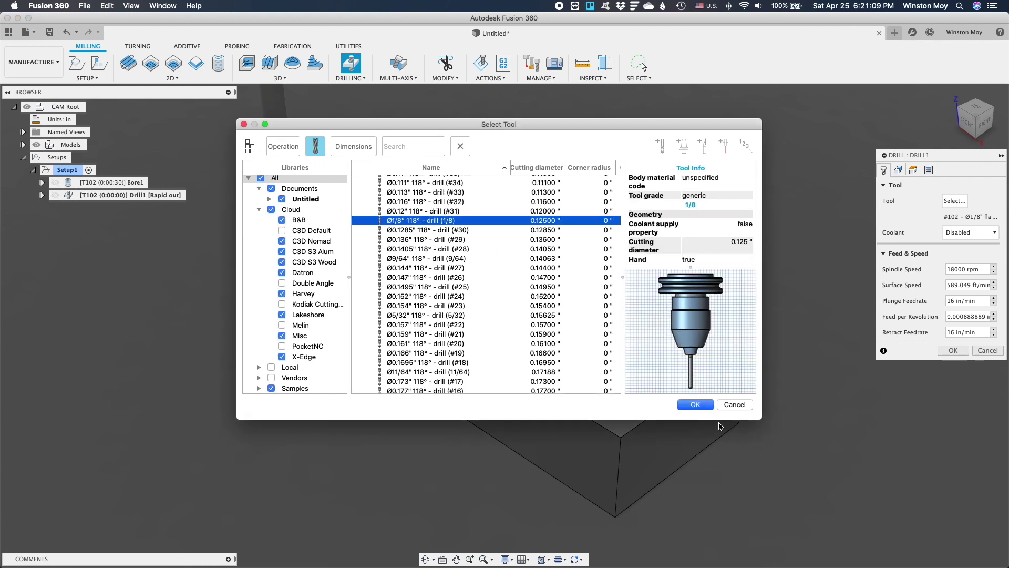
left_click(695, 404)
Check the hole geometry and heights, then set the drilling cycle type to deep drilling
left_click(900, 169)
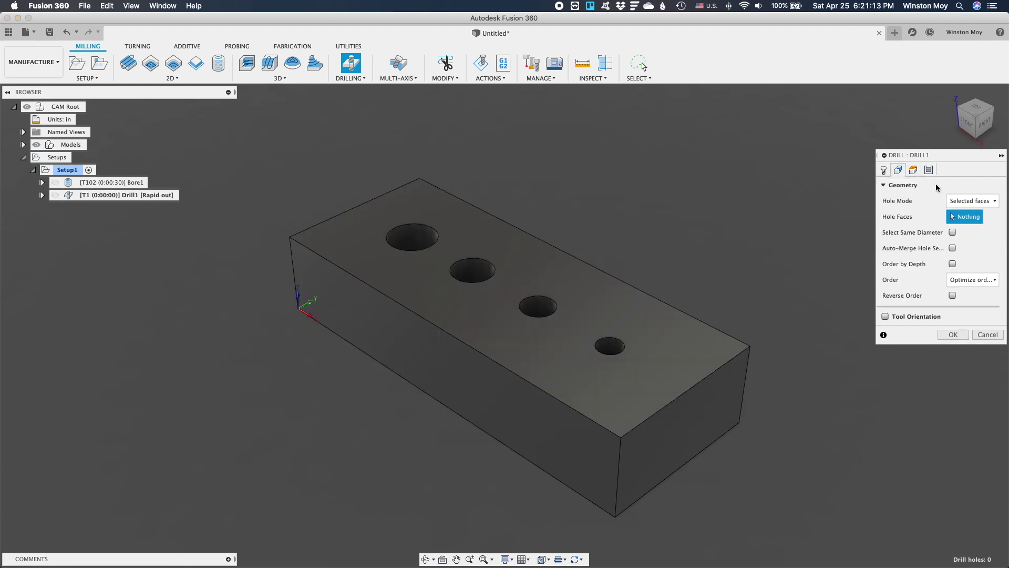
left_click(913, 170)
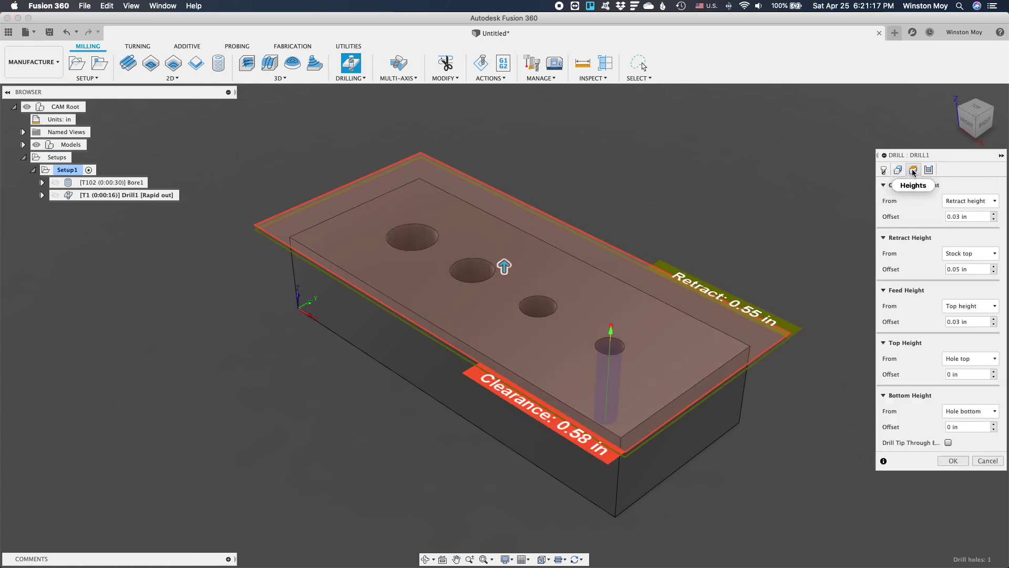
left_click(929, 170)
left_click(958, 201)
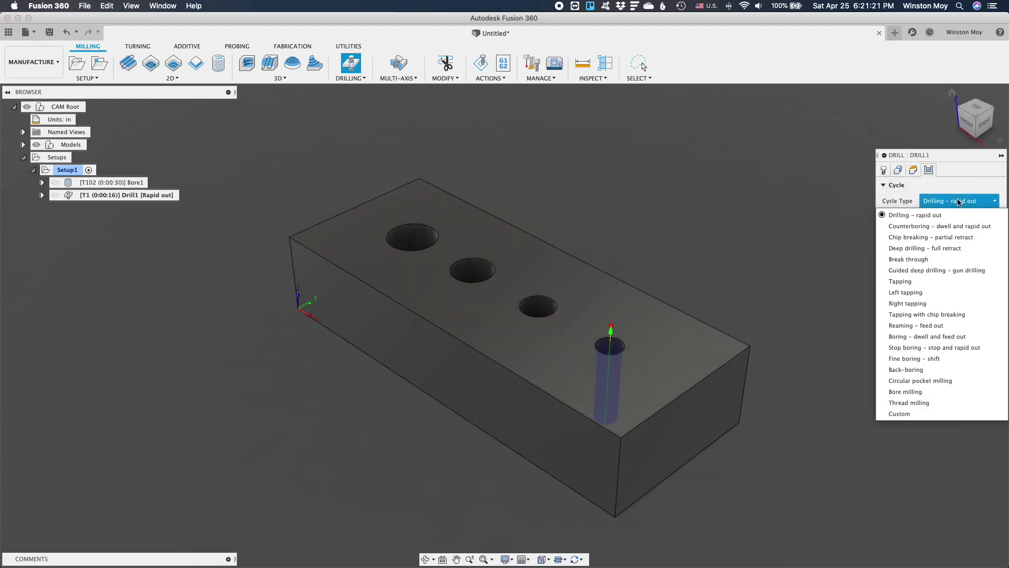
left_click(964, 238)
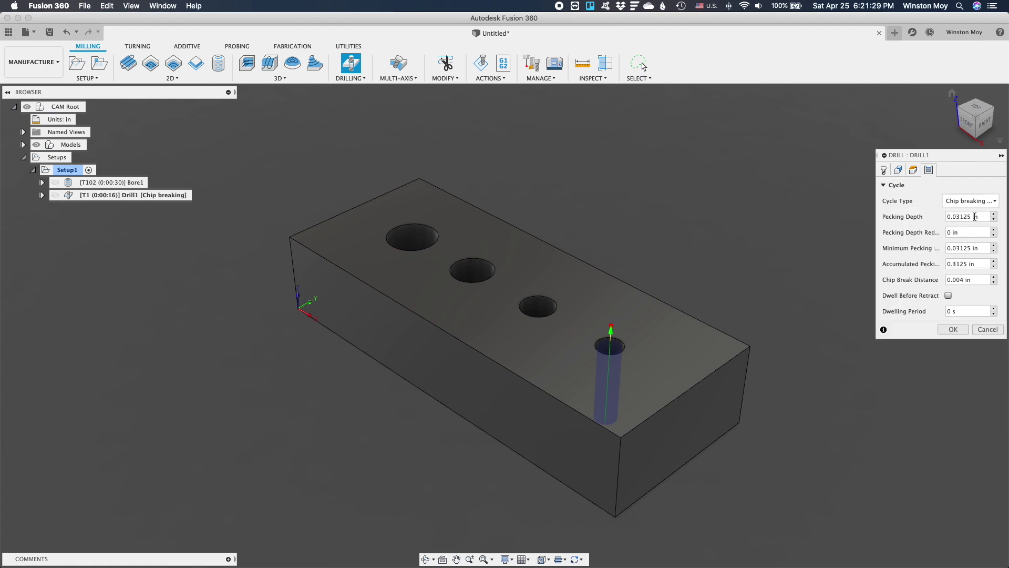
left_click(986, 202)
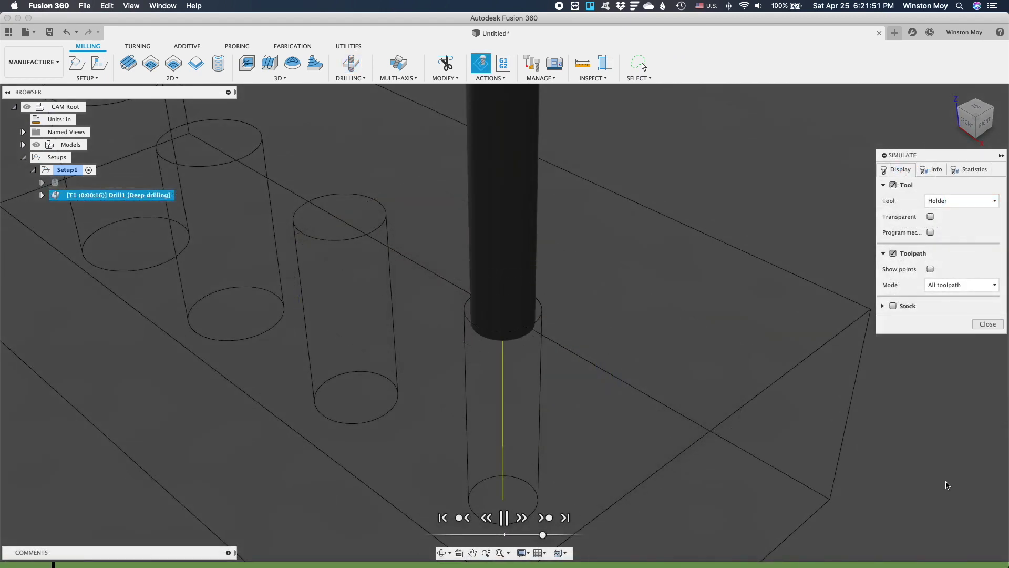
View the drill simulation from the front-right corner, then select the Drill1 operation
left_click(978, 134)
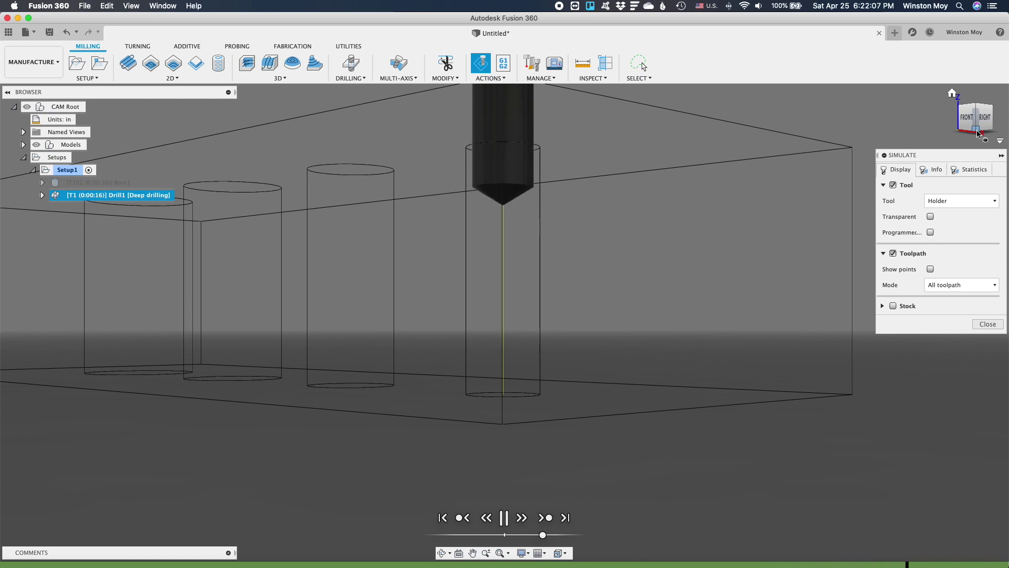
left_click(978, 324)
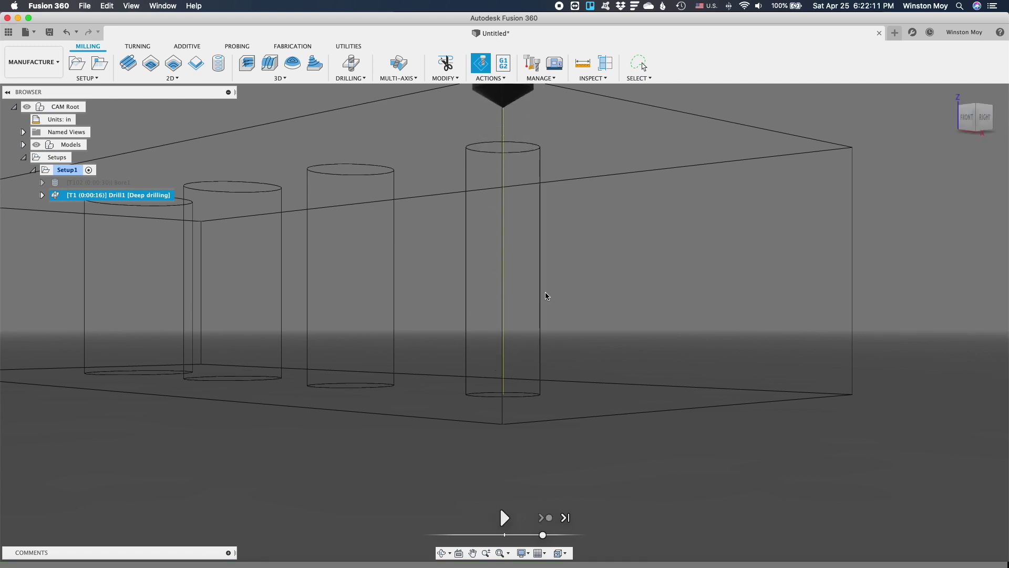
Edit Drill1 to use the Chip breaking cycle, check its heights, and regenerate the toolpath
right_click(113, 196)
left_click(138, 210)
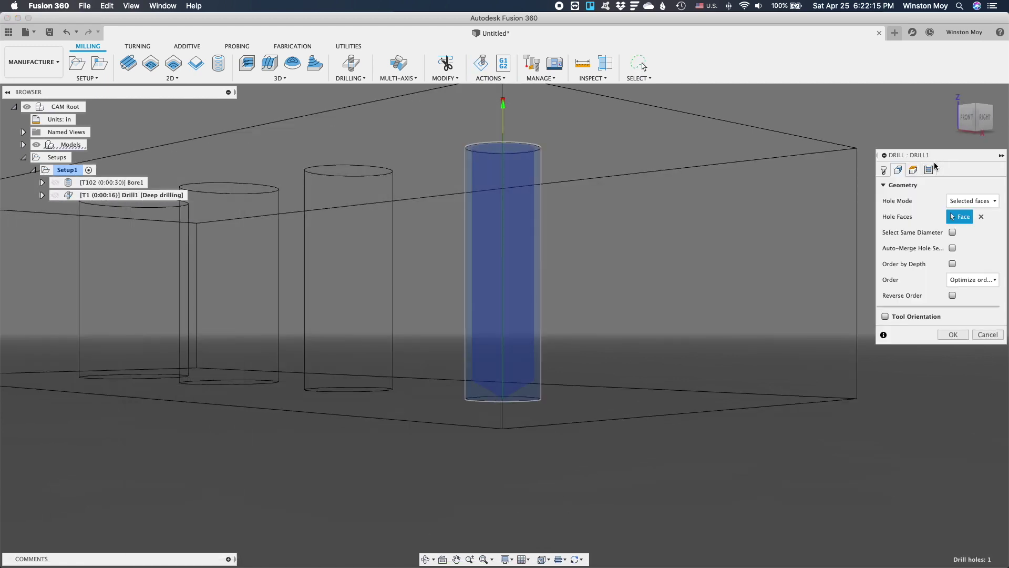
left_click(928, 170)
left_click(969, 200)
left_click(946, 234)
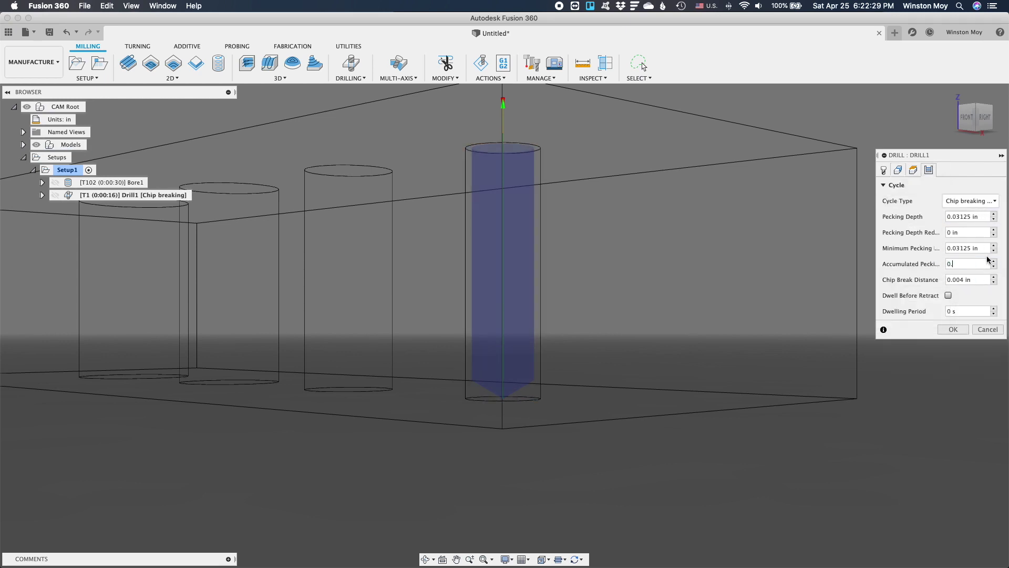
left_click(909, 171)
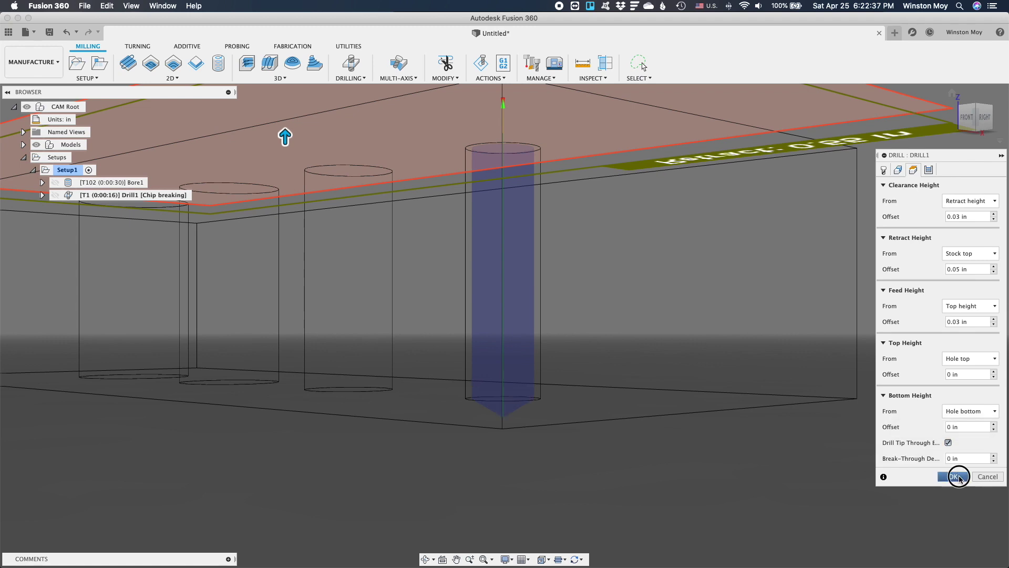
left_click(960, 478)
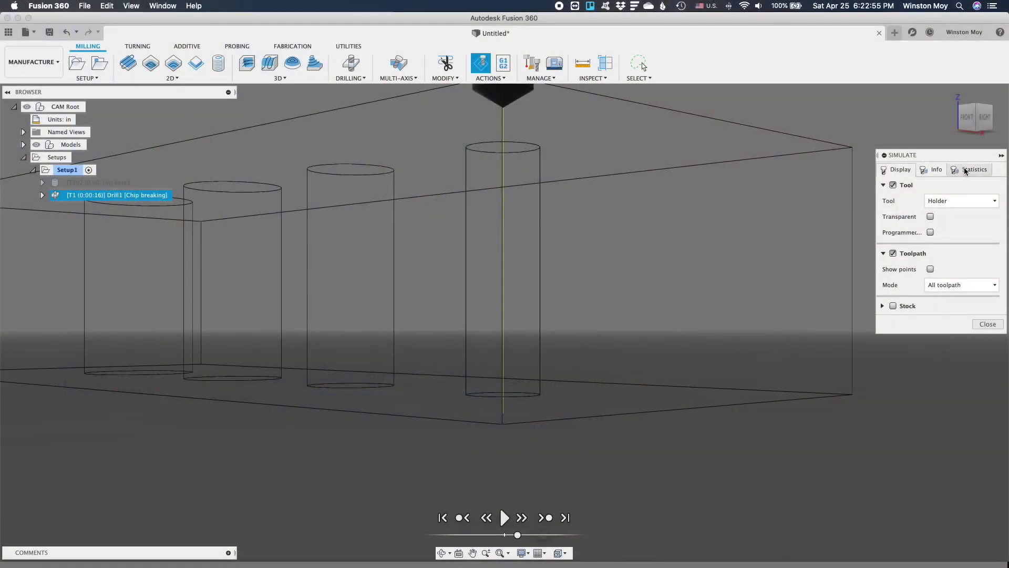
Show the simulation Statistics, then the Info readout with tool position and Drill1 details
left_click(972, 169)
left_click(932, 169)
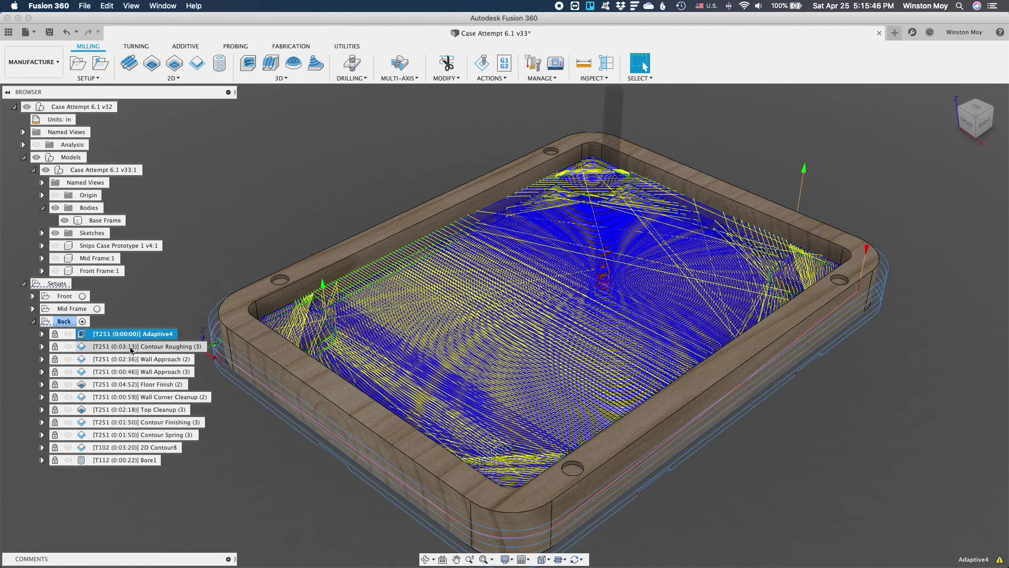
Step through each Back setup toolpath, including Wall Corner Cleanup (2), to the last one
left_click(130, 346)
left_click(126, 358)
left_click(124, 371)
left_click(121, 385)
left_click(116, 396)
left_click(116, 409)
left_click(115, 422)
left_click(113, 435)
left_click(112, 447)
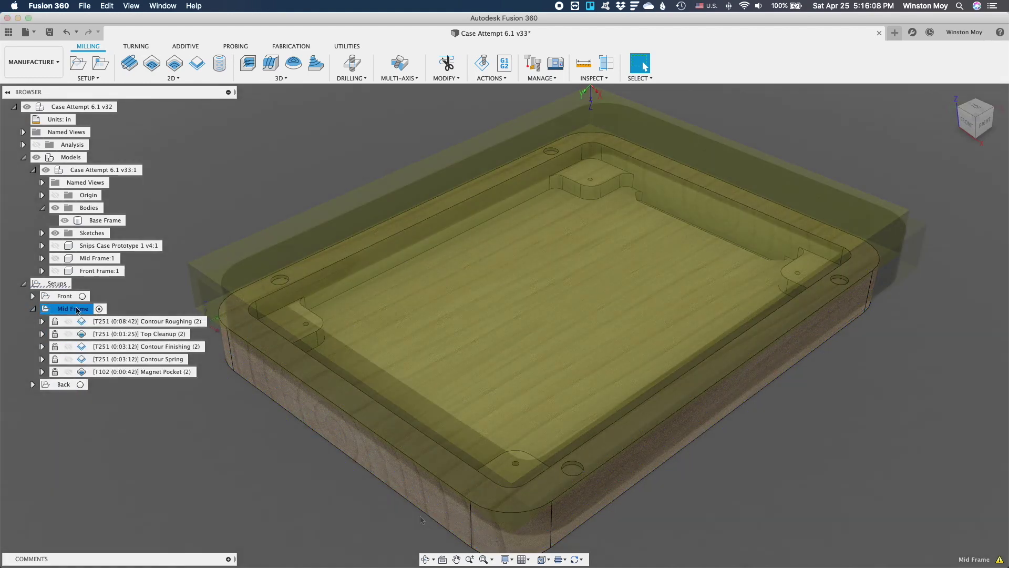
Review the Mid Frame toolpaths from Contour Roughing and Top Cleanup through Magnet Pocket
left_click(145, 321)
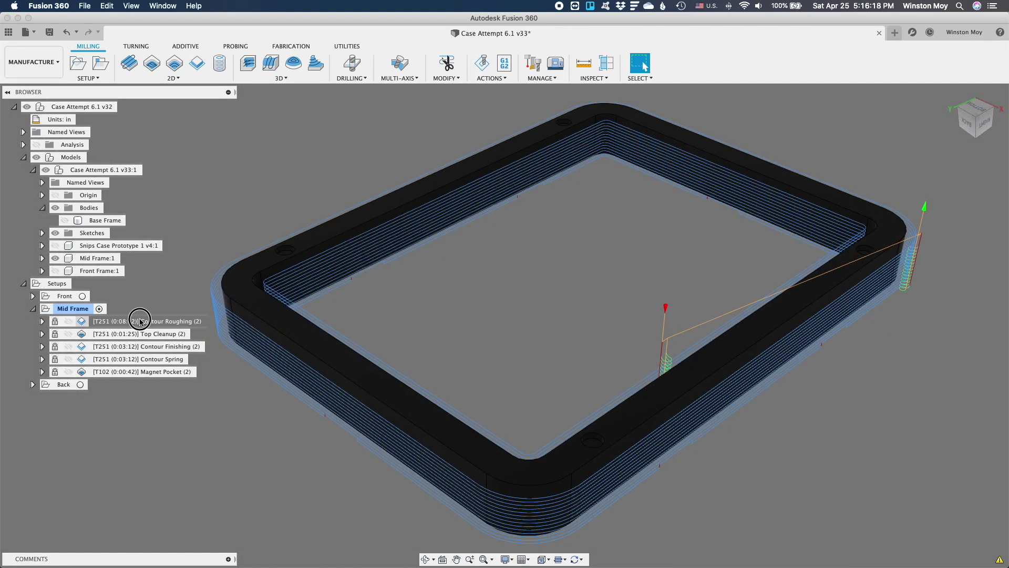
left_click(140, 334)
left_click(138, 346)
left_click(136, 359)
left_click(133, 371)
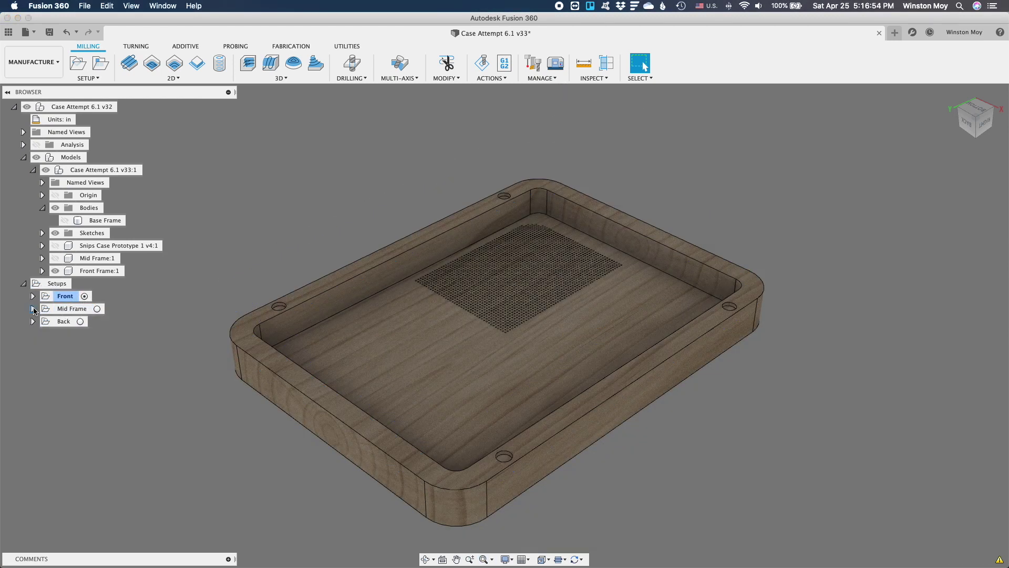
Review the Front setup toolpaths, ending on the mirrored chip-breaking Drill1 for the grill
left_click(139, 308)
left_click(137, 333)
left_click(119, 359)
left_click(134, 372)
left_click(141, 384)
left_click(138, 397)
left_click(140, 410)
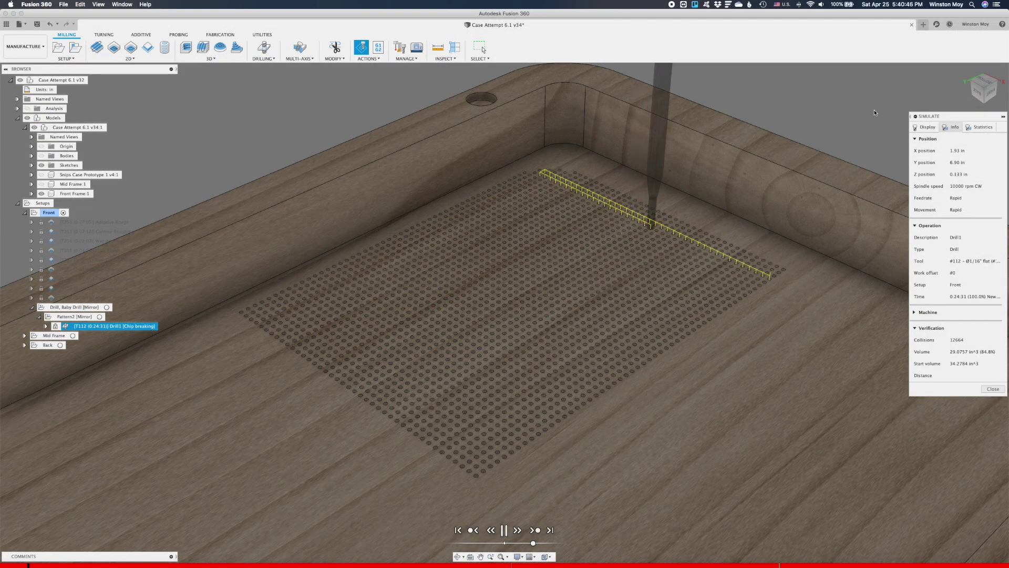
Hide the toolpath, keep a transparent tool holder, and play the grill-drilling simulation
left_click(924, 128)
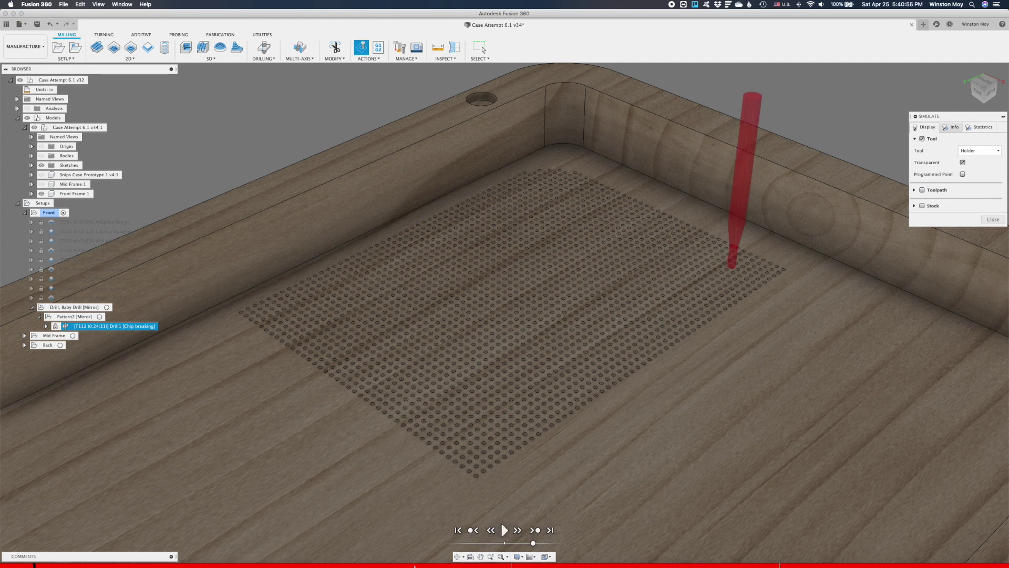
left_click(504, 530)
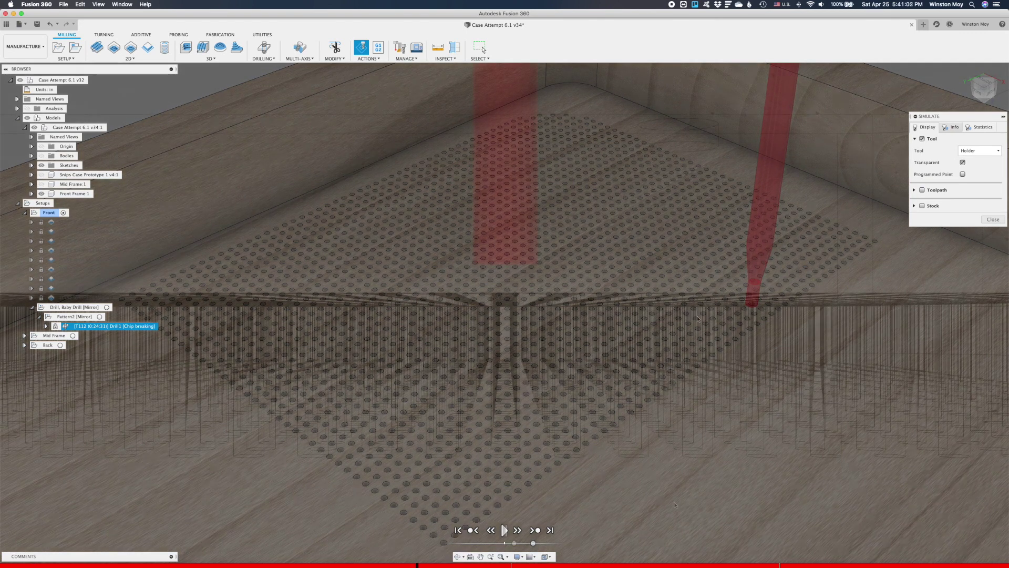